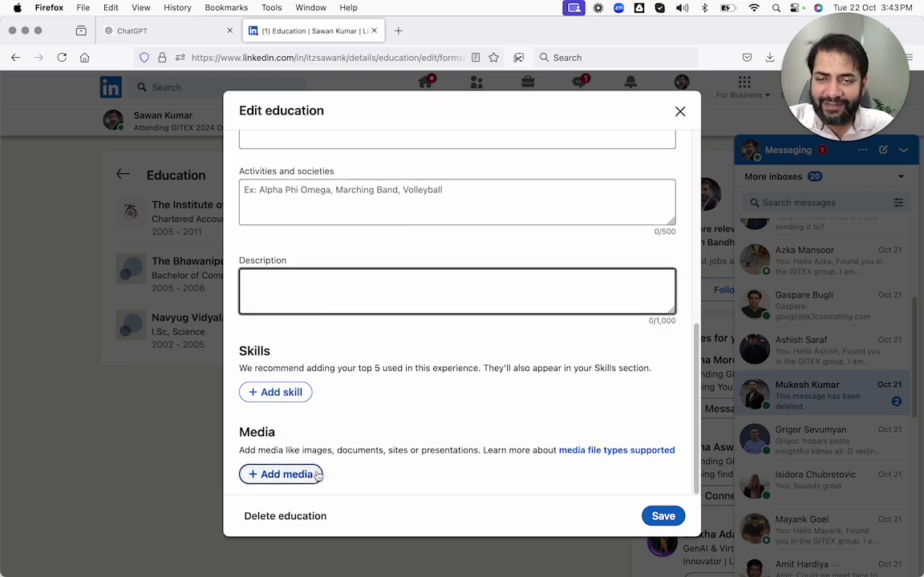
Switch to ChatGPT, start a new chat and begin the slide's sample prompt with "How do I write a compelling description"
{"action": "scroll", "coordinate": [374, 392], "scroll_direction": "up", "scroll_amount": 2}
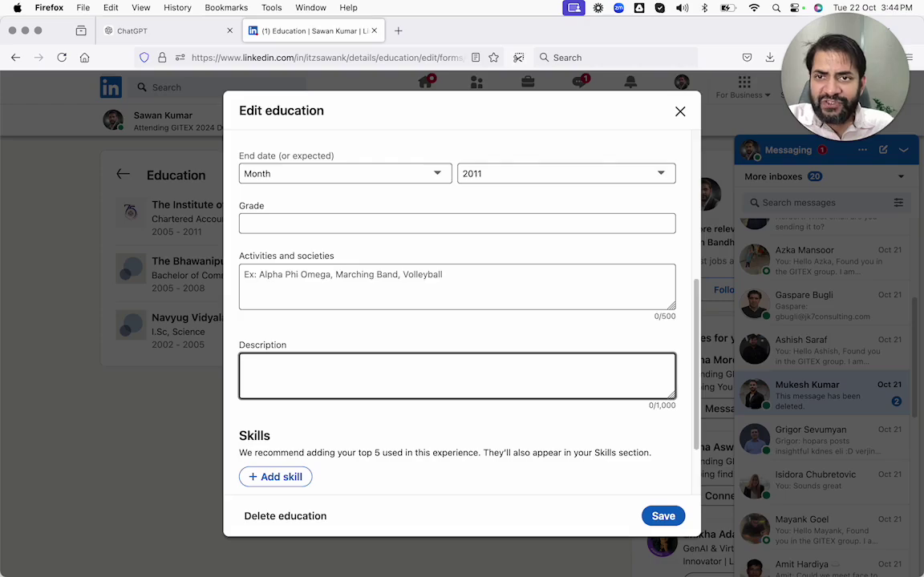
{"action": "key", "text": "ctrl+Tab"}
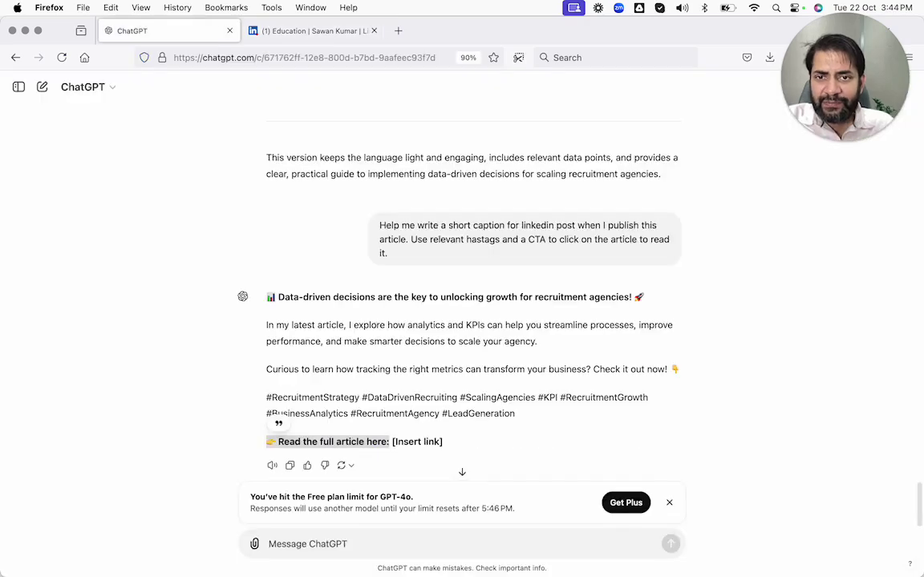
{"action": "left_click", "coordinate": [41, 90]}
{"action": "key", "text": "ctrl+Right"}
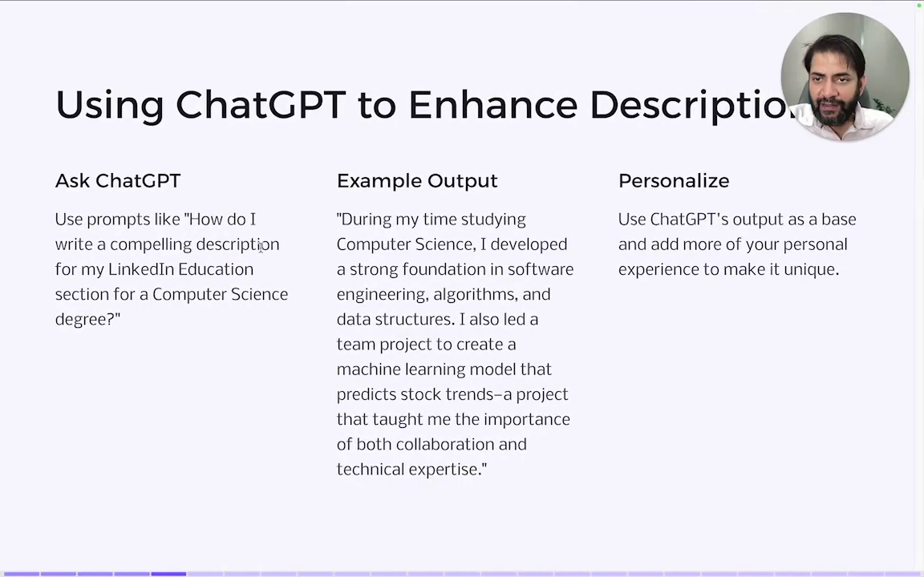
{"action": "key", "text": "ctrl+Left"}
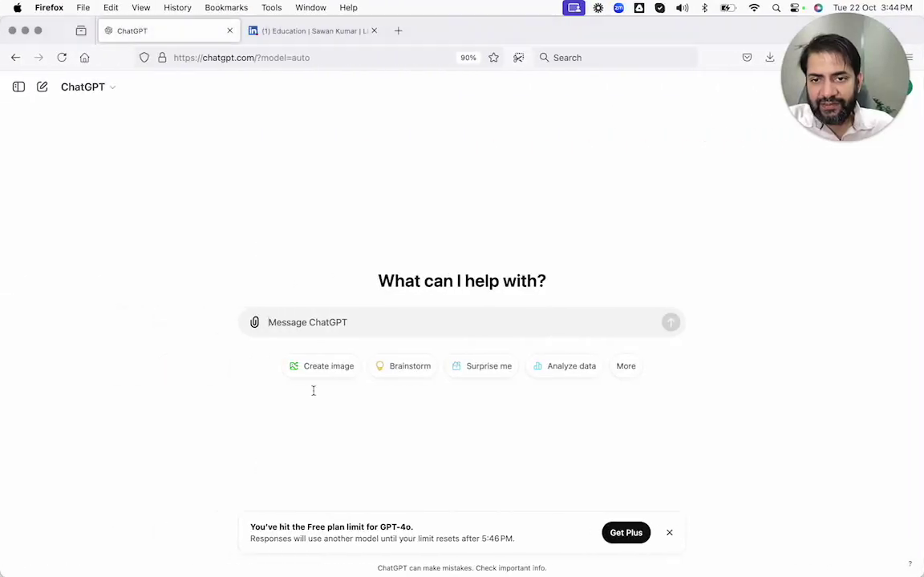
{"action": "left_click", "coordinate": [336, 323]}
{"action": "type", "text": "How do I w"}
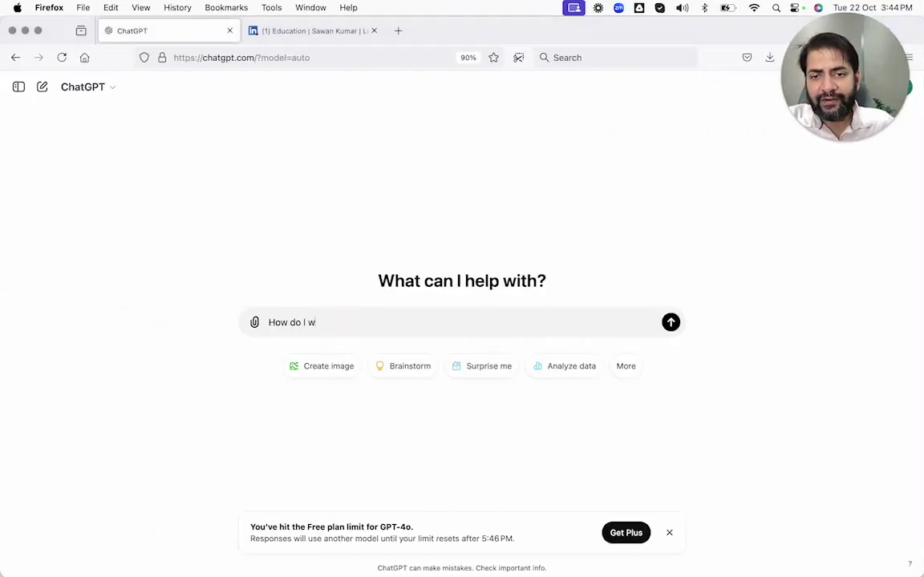
{"action": "type", "text": "rite a compelling"}
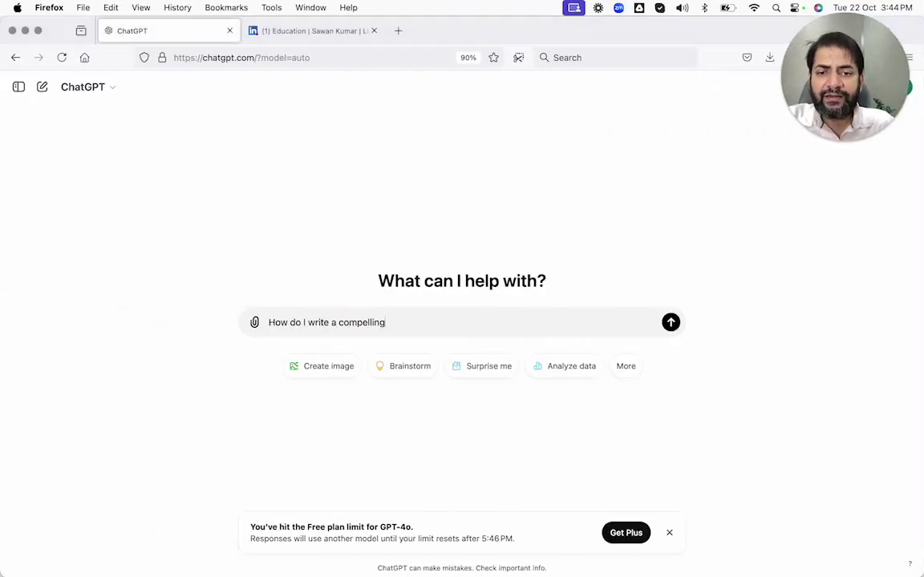
{"action": "type", "text": " description"}
Extend the unsent ChatGPT prompt with "for my linkedin profile education section"
{"action": "key", "text": "ctrl+Tab"}
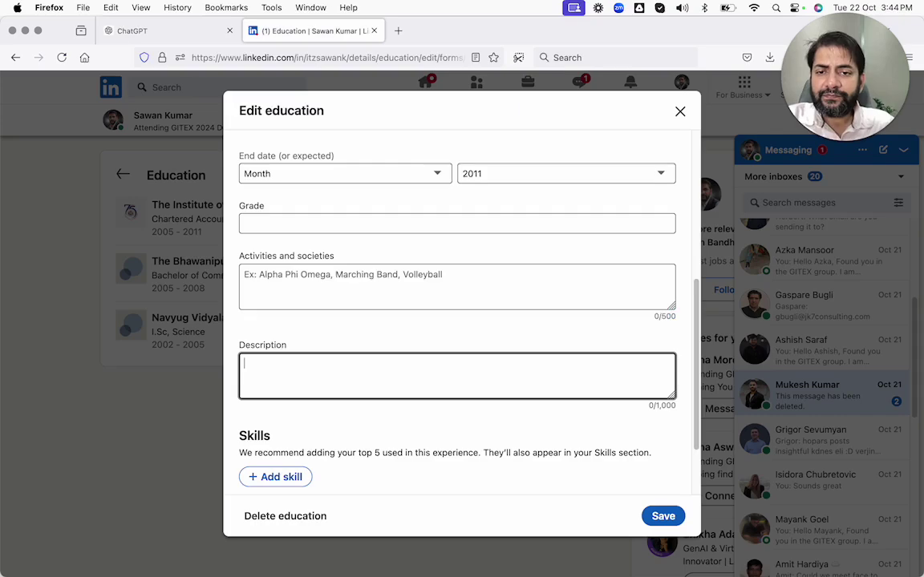
{"action": "key", "text": "ctrl+Tab"}
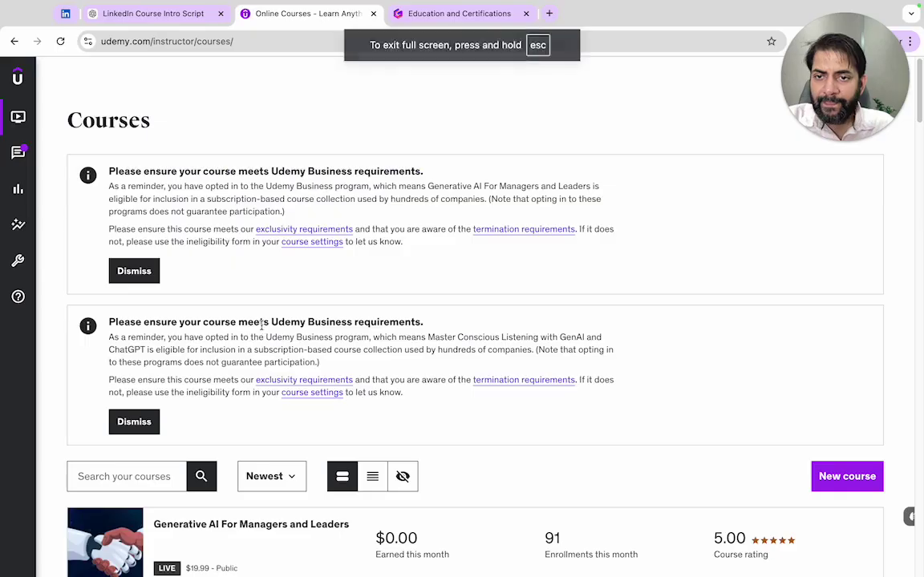
{"action": "key", "text": "ctrl+shift+Tab"}
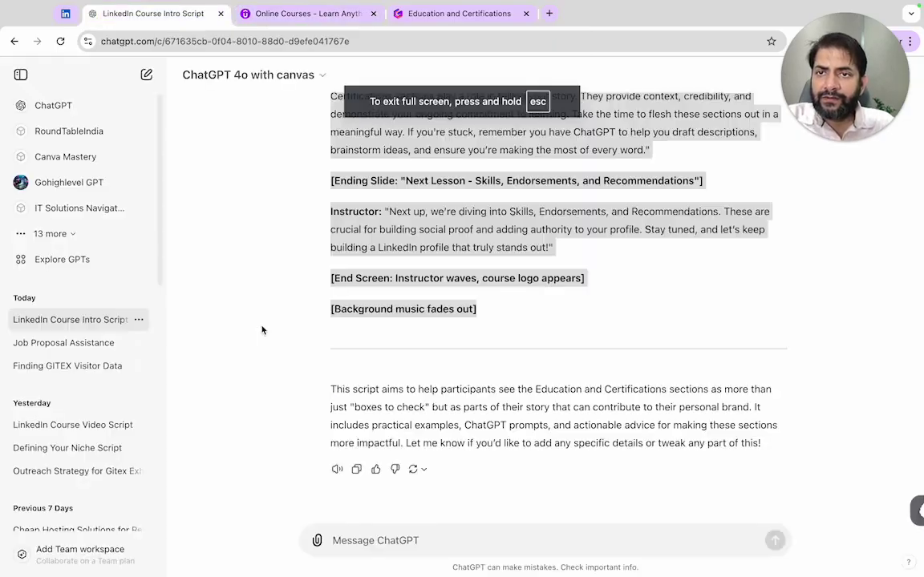
{"action": "key", "text": "ctrl+Left"}
{"action": "type", "text": "fo"}
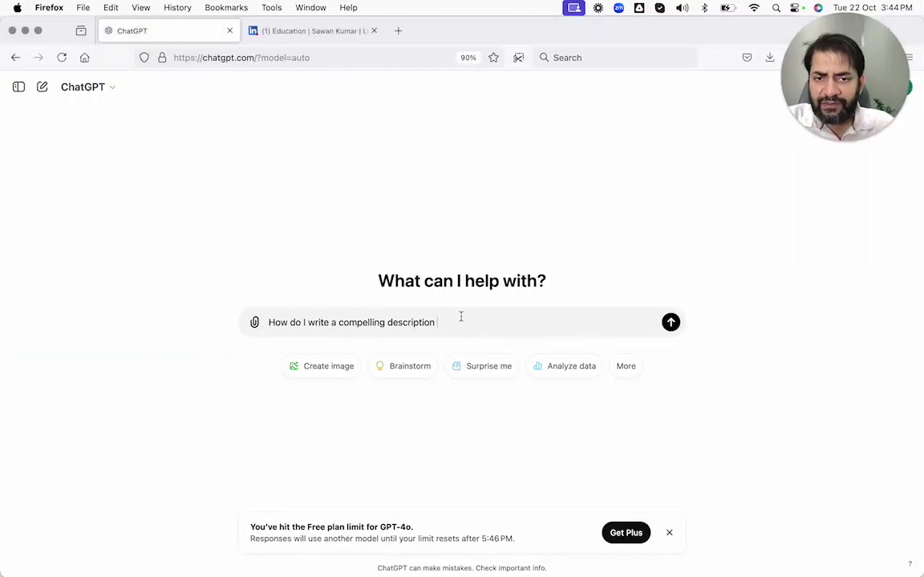
{"action": "type", "text": "r my link"}
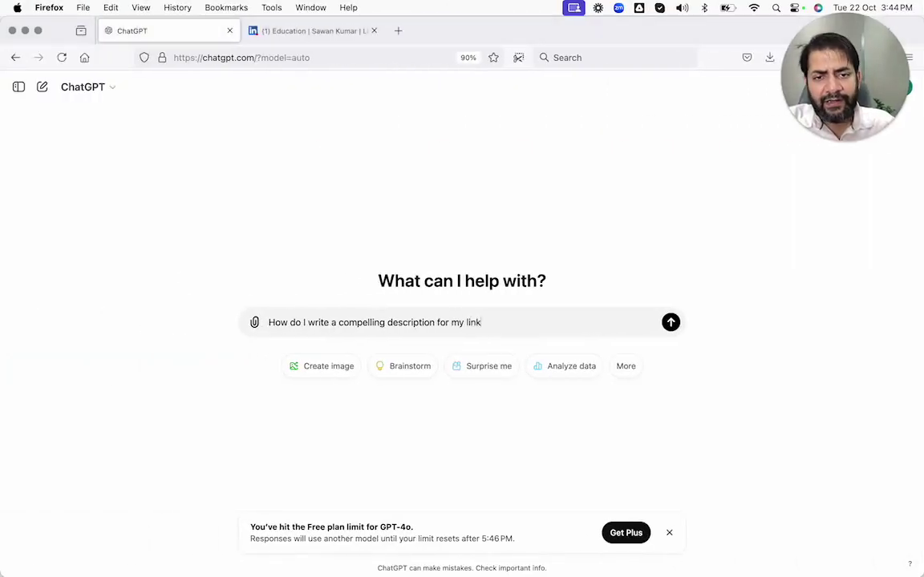
{"action": "type", "text": "edin profile educ"}
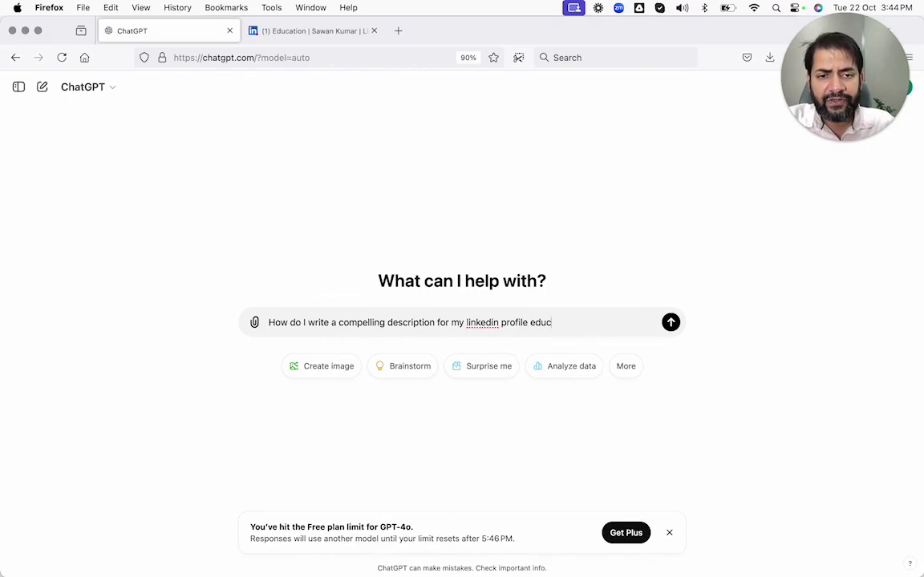
{"action": "type", "text": "ation section"}
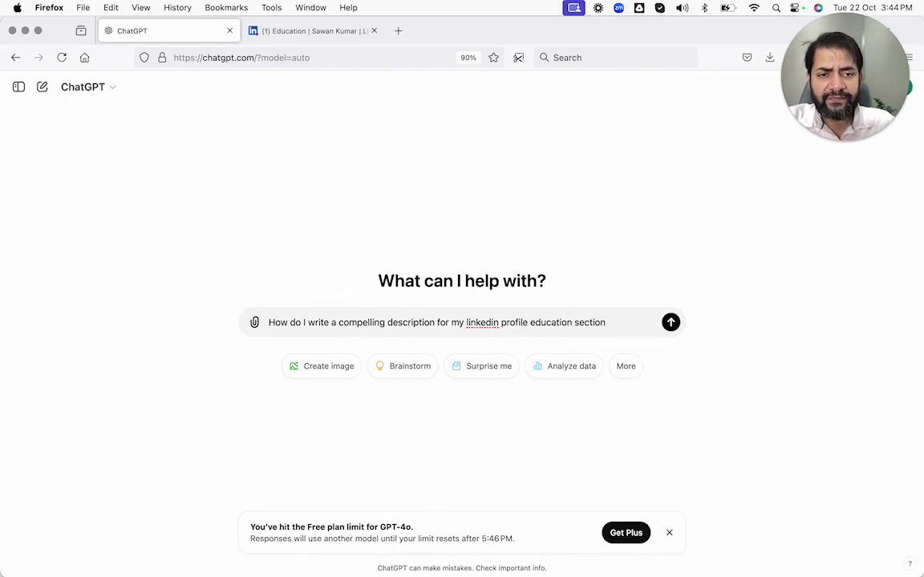
Check the sample prompt in the Gamma deck, then complete the ChatGPT prompt with "for my Chartered Accountancy degree with ICAI." and send it
{"action": "key", "text": "ctrl+Right"}
{"action": "key", "text": "ctrl+Tab"}
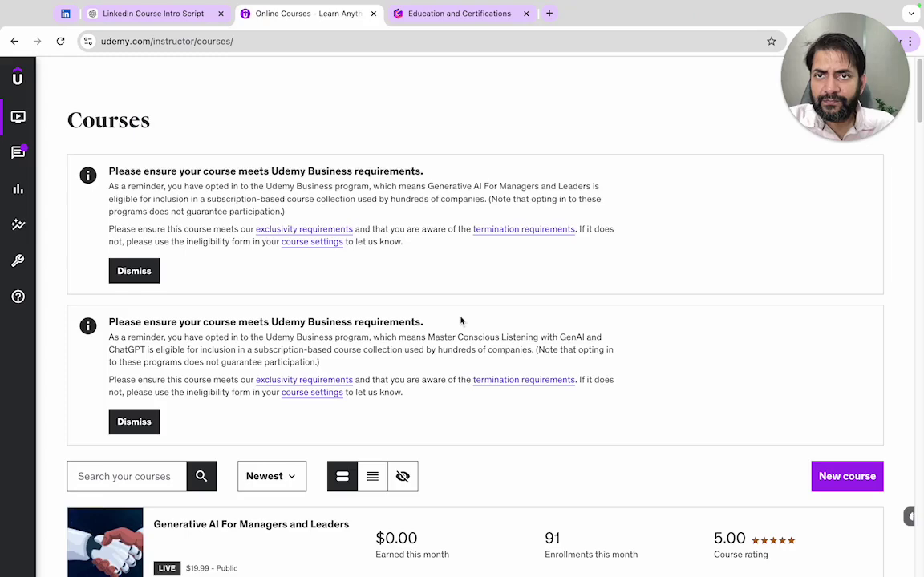
{"action": "key", "text": "ctrl+Tab"}
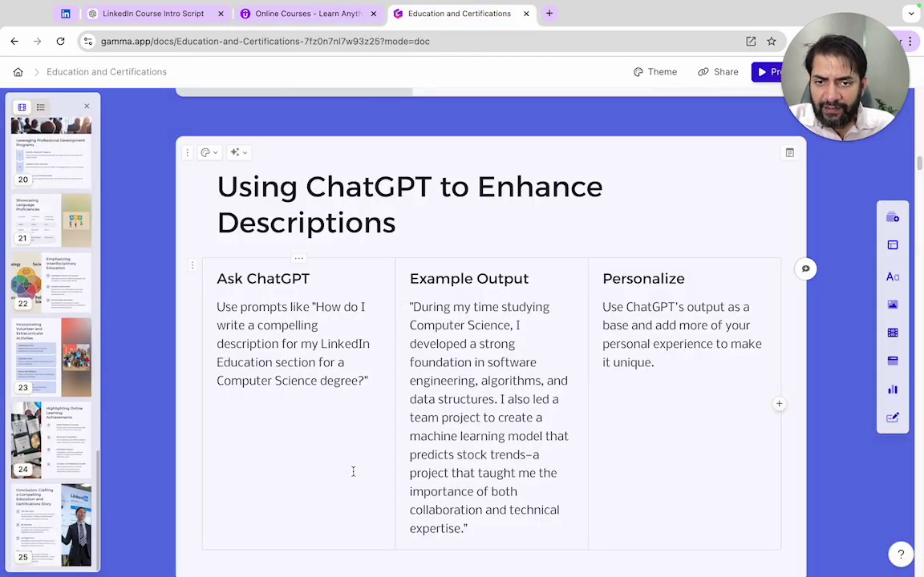
{"action": "key", "text": "ctrl+Left"}
{"action": "type", "text": "Charte"}
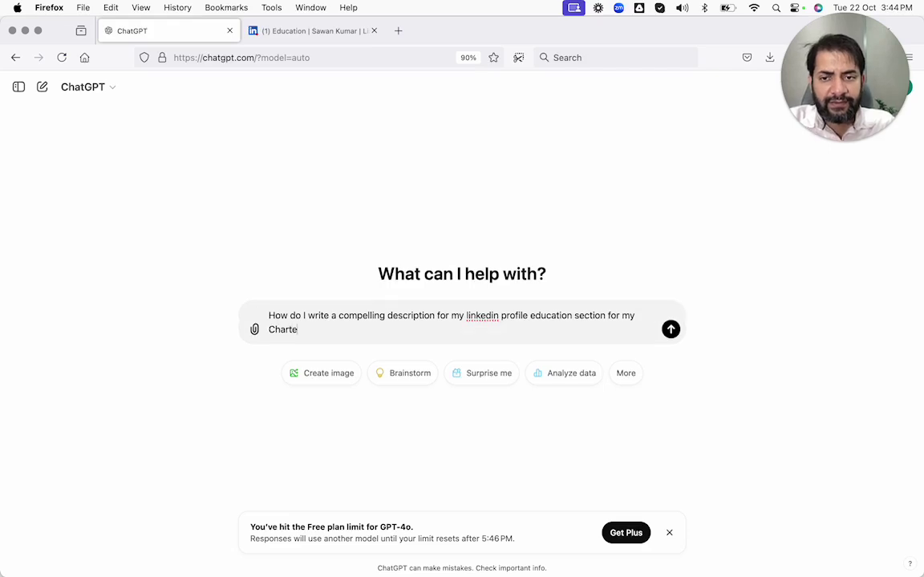
{"action": "type", "text": "red Accountacny"}
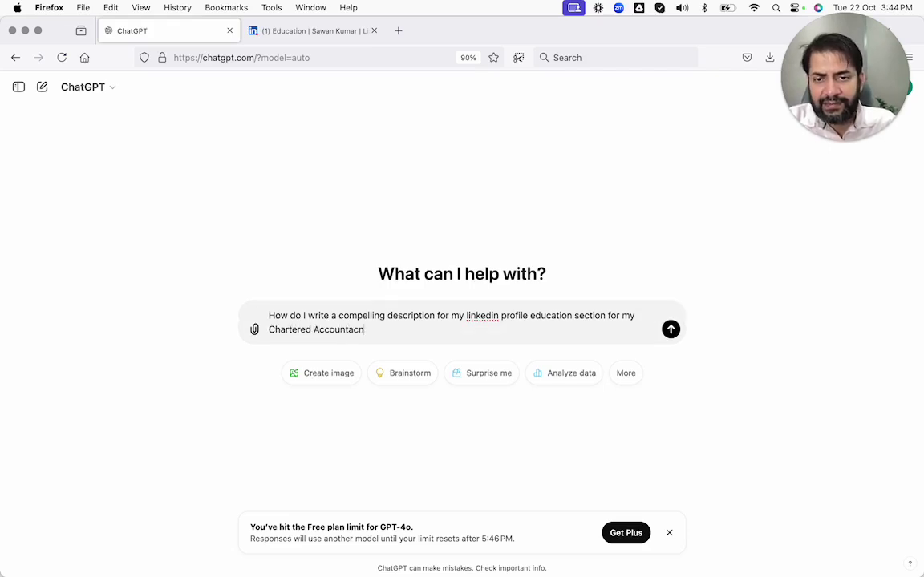
{"action": "key", "text": "BackSpace"}
{"action": "key", "text": "BackSpace"}
{"action": "key", "text": "BackSpace"}
{"action": "type", "text": "ncy degr"}
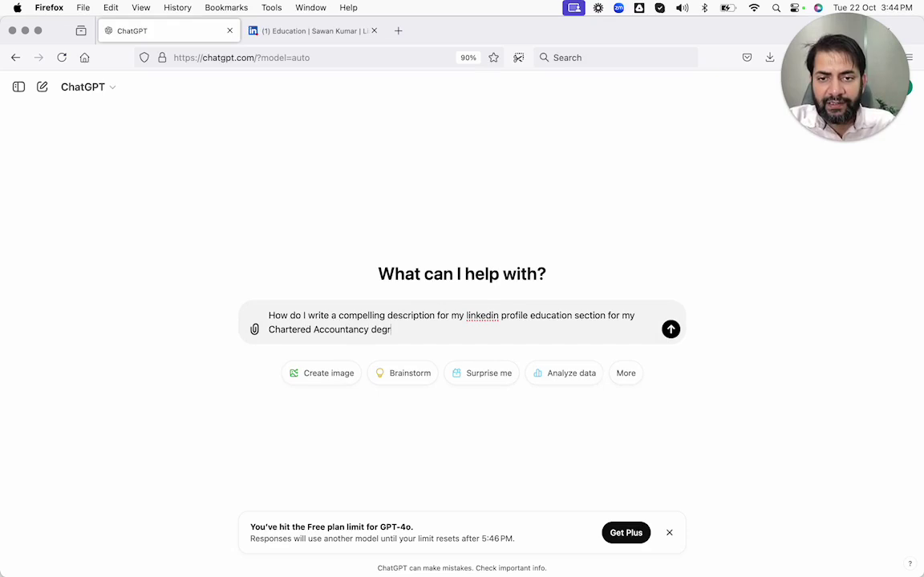
{"action": "type", "text": "ee with ICAI"}
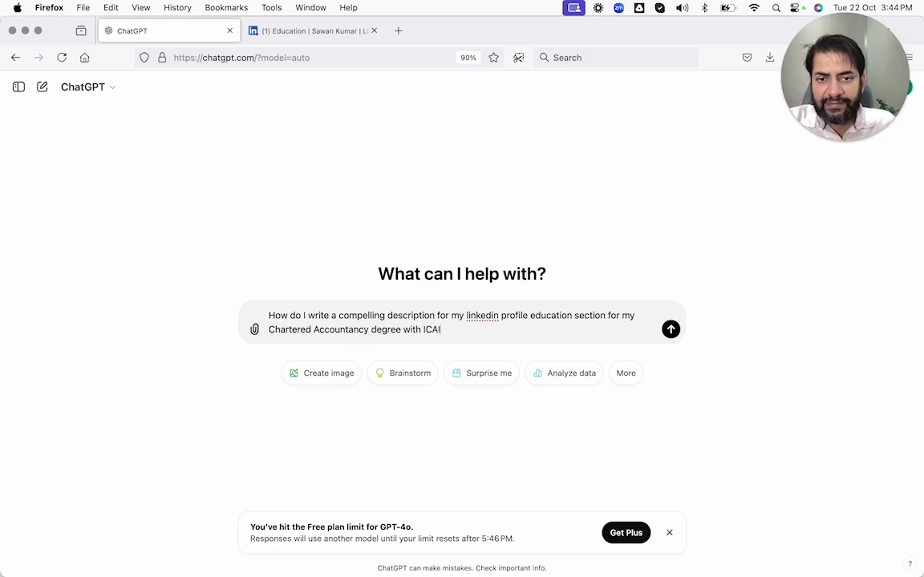
{"action": "type", "text": "."}
{"action": "key", "text": "Return"}
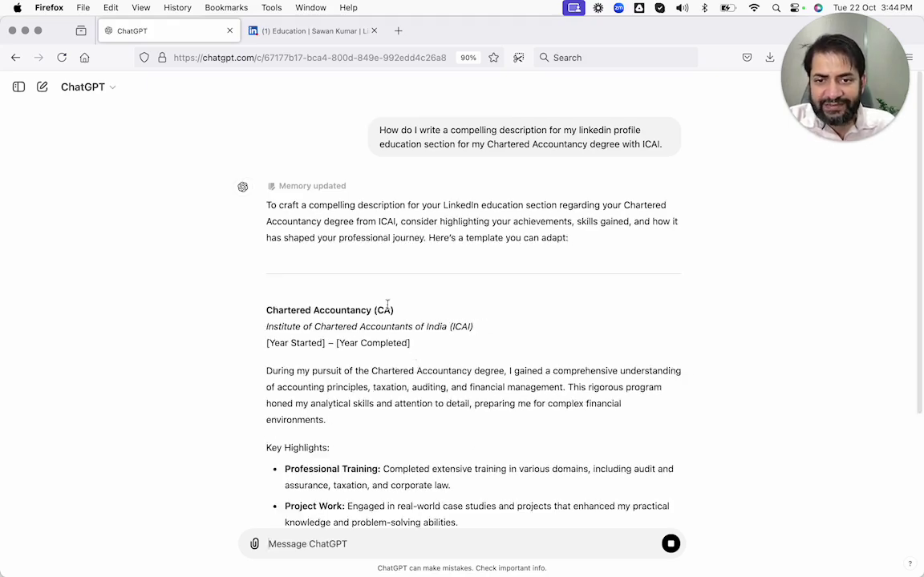
Read through ChatGPT's suggested Chartered Accountancy description, from the introduction to the closing paragraph
{"action": "scroll", "coordinate": [433, 274], "scroll_direction": "up", "scroll_amount": 3}
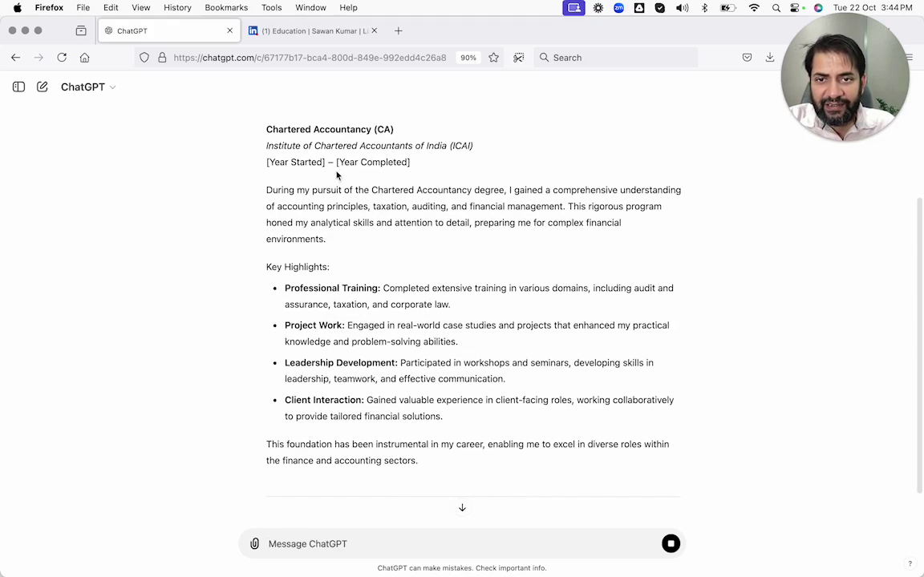
{"action": "scroll", "coordinate": [377, 174], "scroll_direction": "down", "scroll_amount": 1}
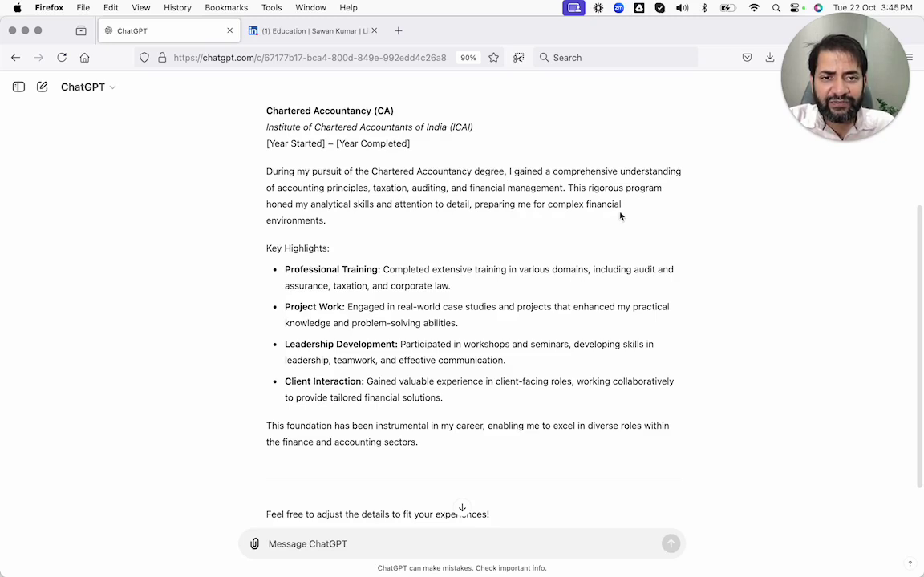
{"action": "scroll", "coordinate": [620, 217], "scroll_direction": "down", "scroll_amount": 1}
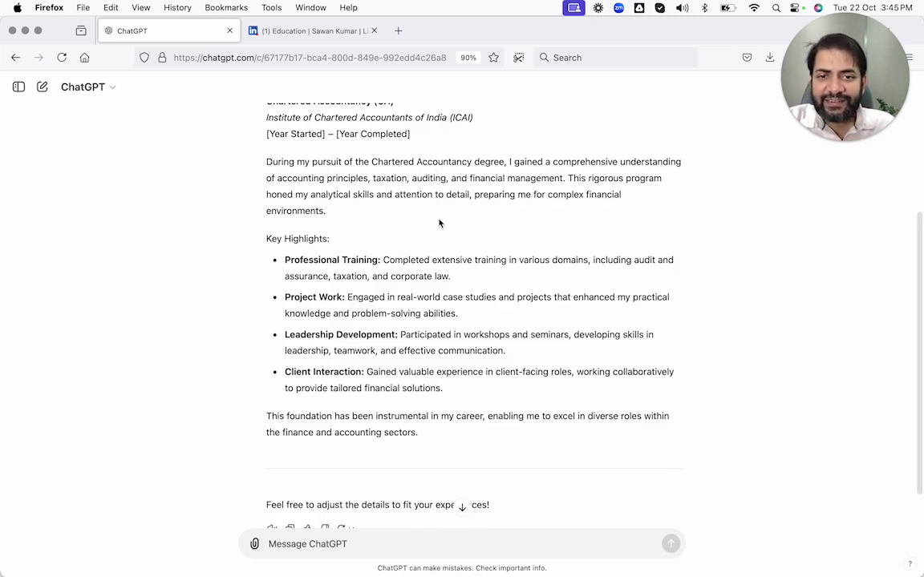
{"action": "scroll", "coordinate": [440, 222], "scroll_direction": "down", "scroll_amount": 3}
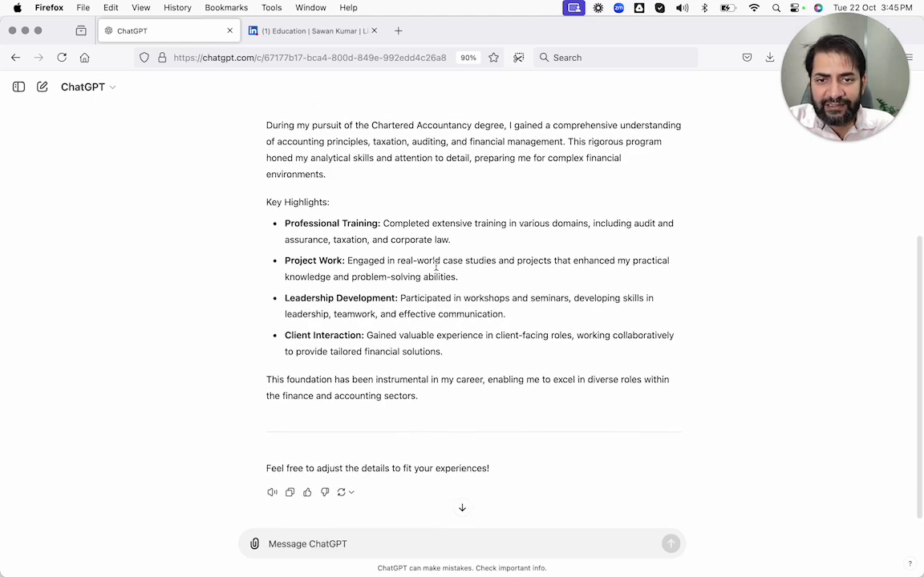
{"action": "scroll", "coordinate": [433, 256], "scroll_direction": "down", "scroll_amount": 2}
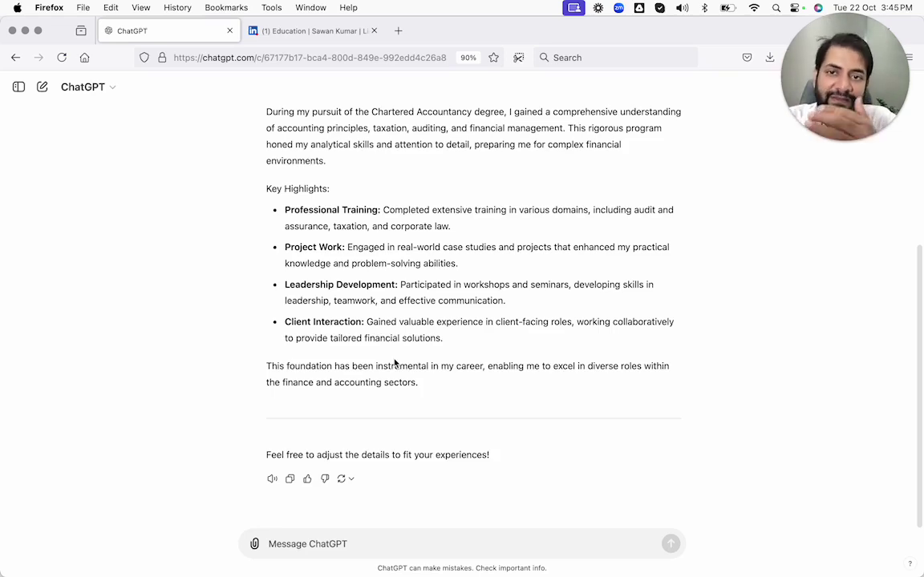
Switch to the Gamma deck and present it from the "Using ChatGPT to Enhance Descriptions" slide
{"action": "key", "text": "ctrl+Right"}
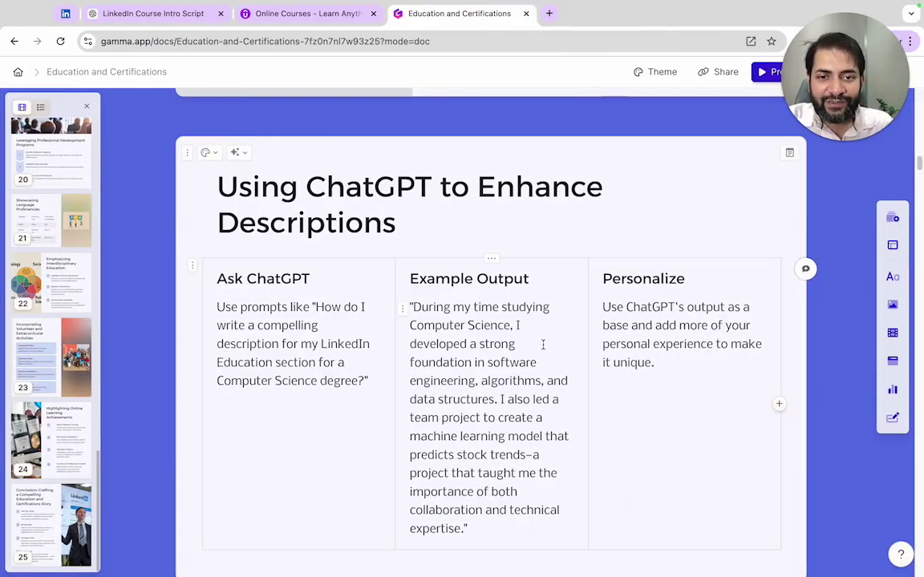
{"action": "left_click", "coordinate": [773, 75]}
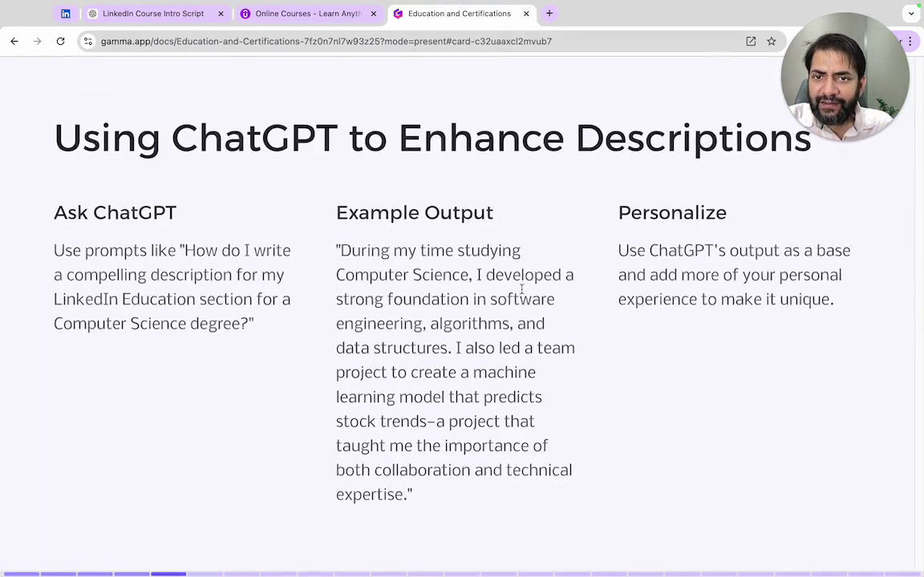
{"action": "key", "text": "Right"}
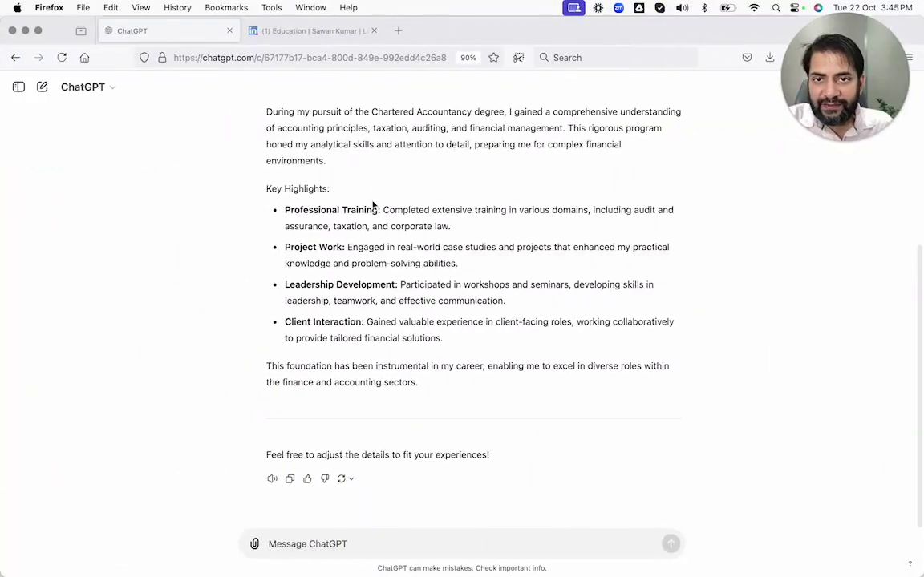
Return to the LinkedIn education form and place the cursor in the empty Activities and societies field
{"action": "scroll", "coordinate": [303, 281], "scroll_direction": "up", "scroll_amount": 2}
{"action": "left_click", "coordinate": [323, 32]}
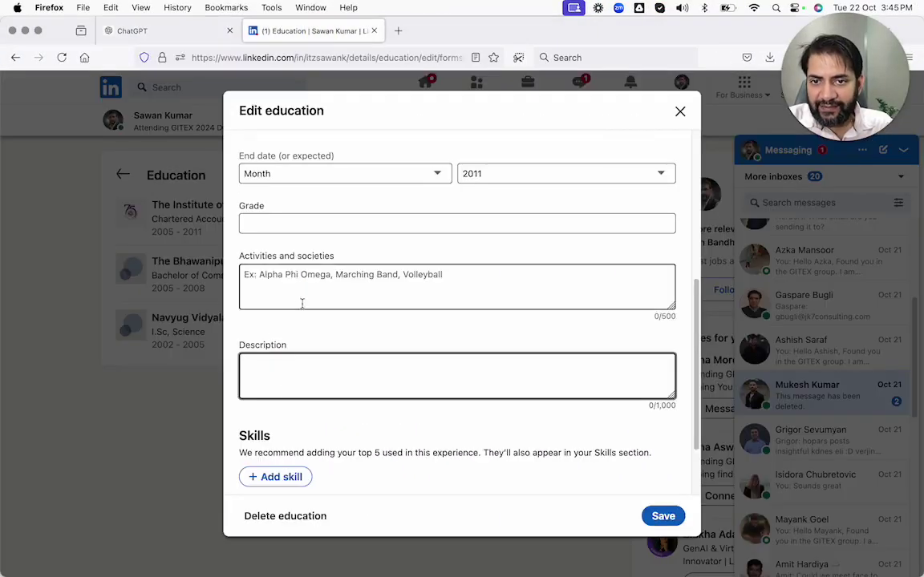
{"action": "left_click", "coordinate": [299, 297]}
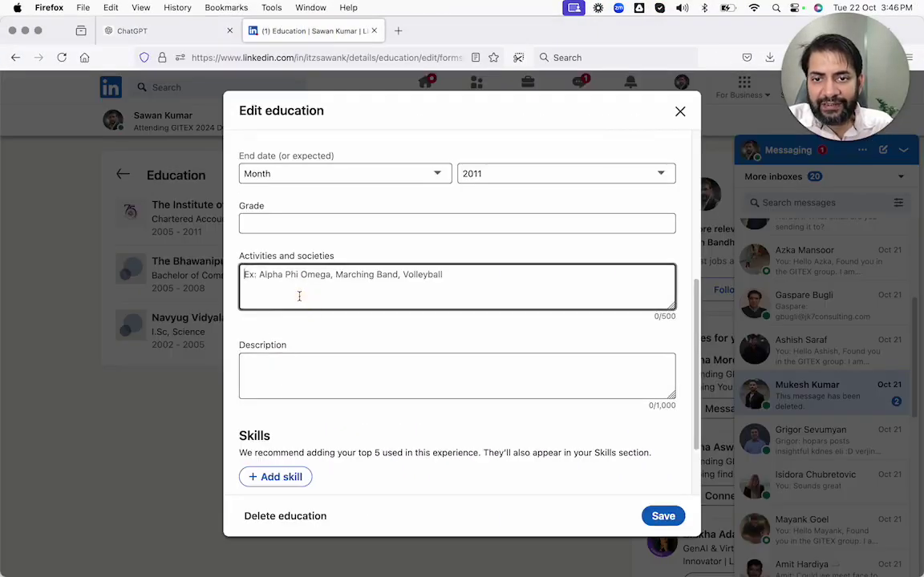
Switch to the ChatGPT conversation and start a prompt with "what can I add to Activities and Socials."
{"action": "left_click", "coordinate": [186, 33]}
{"action": "left_click", "coordinate": [316, 546]}
{"action": "type", "text": "wh"}
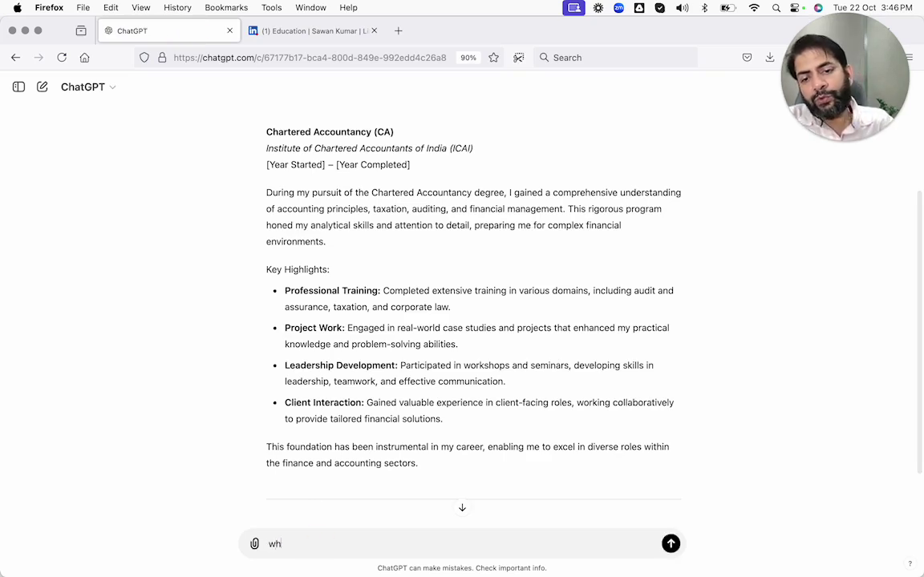
{"action": "type", "text": "at can I add"}
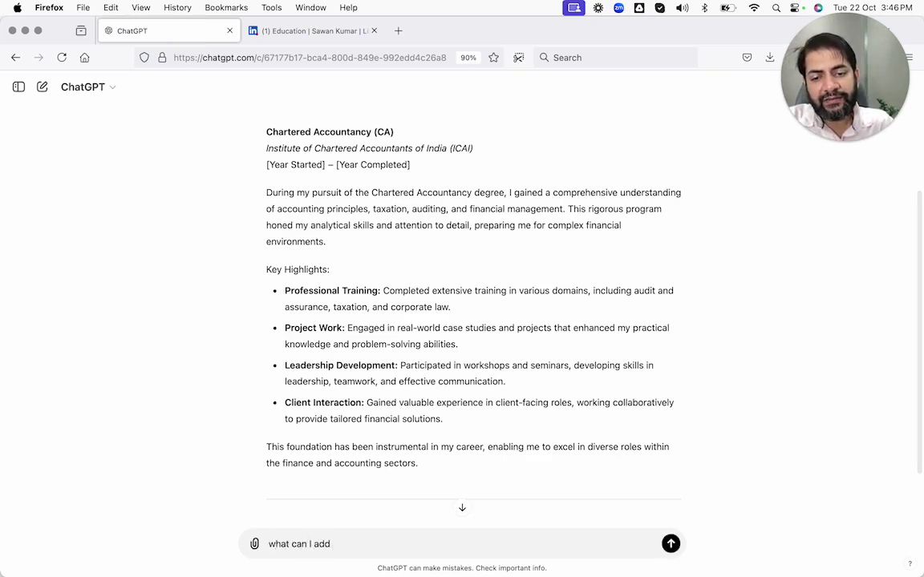
{"action": "type", "text": " to Activities"}
{"action": "key", "text": "BackSpace"}
{"action": "key", "text": "BackSpace"}
{"action": "type", "text": "ies and Socials. As a"}
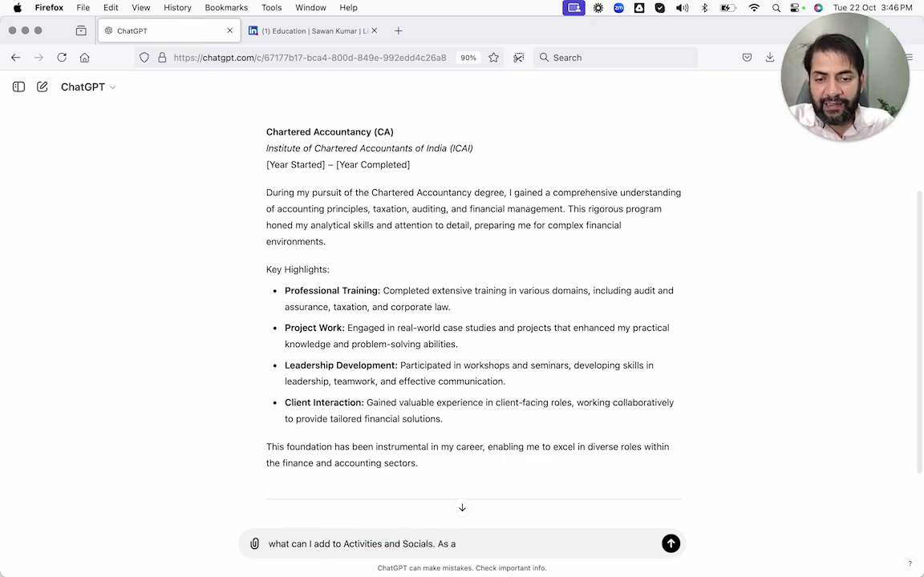
Add that every Chartered Accountant has to undergo mandatory 3 years of internship with another qualified chartered accountant, suggest taking inputs from there, and send the prompt
{"action": "key", "text": "BackSpace"}
{"action": "type", "text": "every C"}
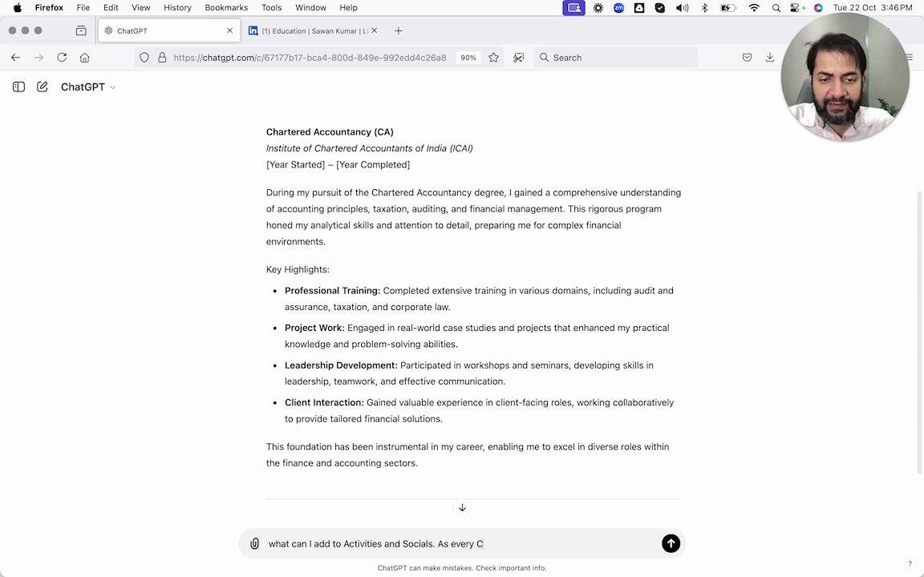
{"action": "type", "text": "hartered Acco"}
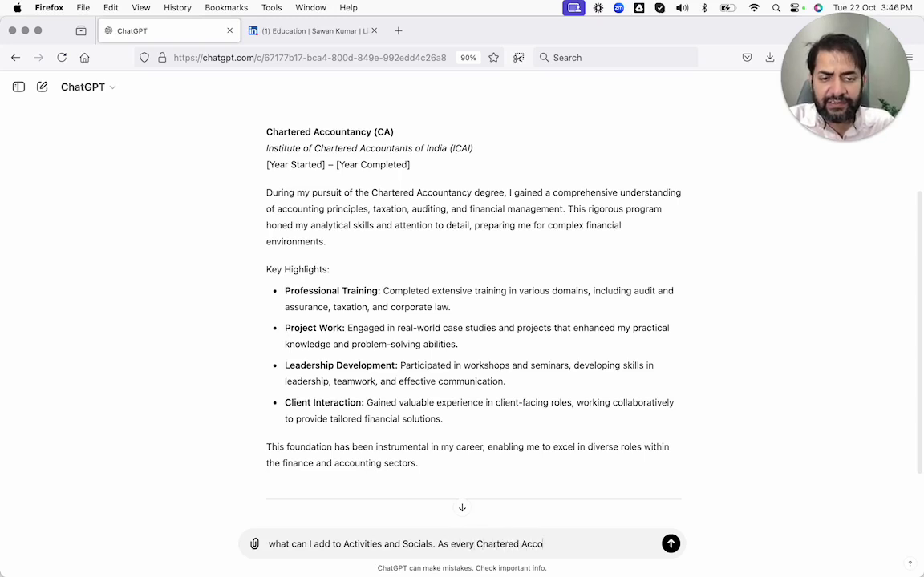
{"action": "type", "text": "untant has to u"}
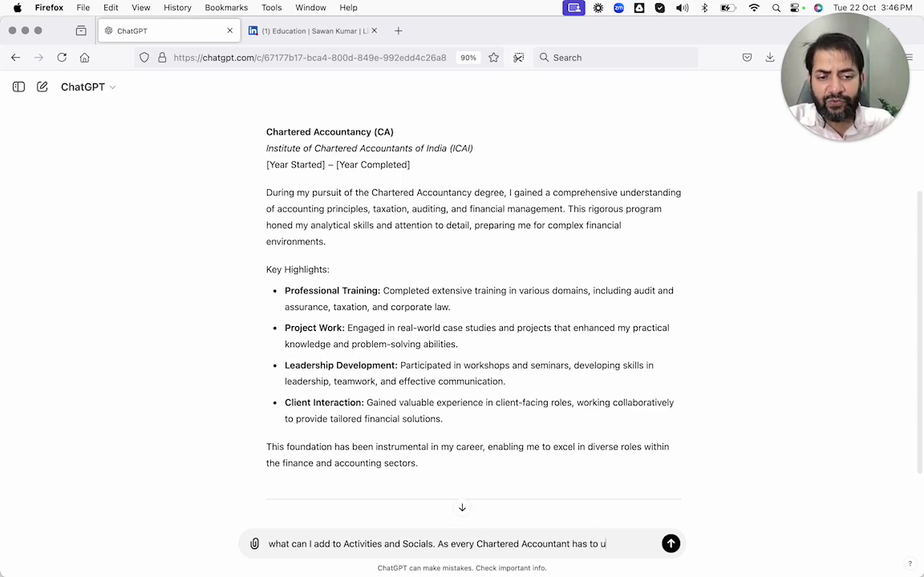
{"action": "type", "text": "ndergo manda"}
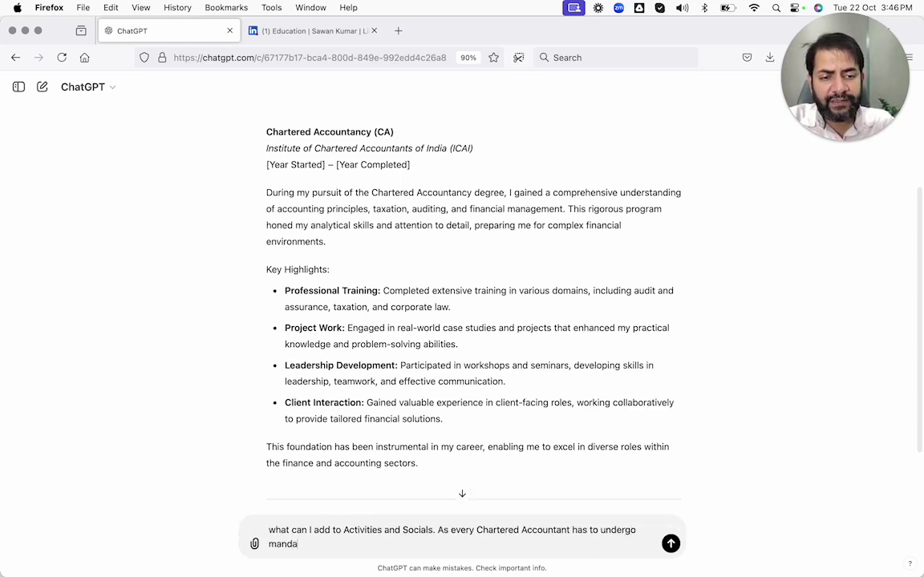
{"action": "type", "text": "tory 3 years of "}
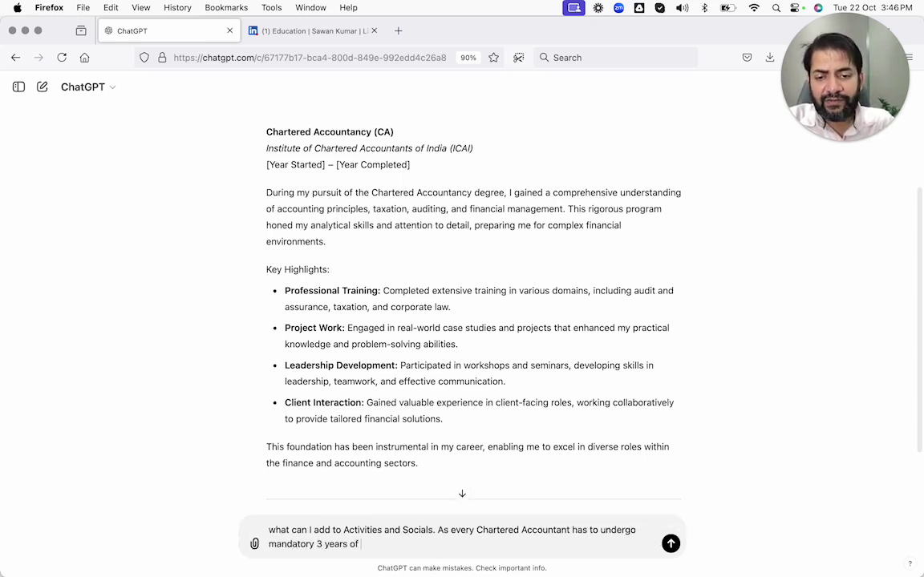
{"action": "type", "text": "internship"}
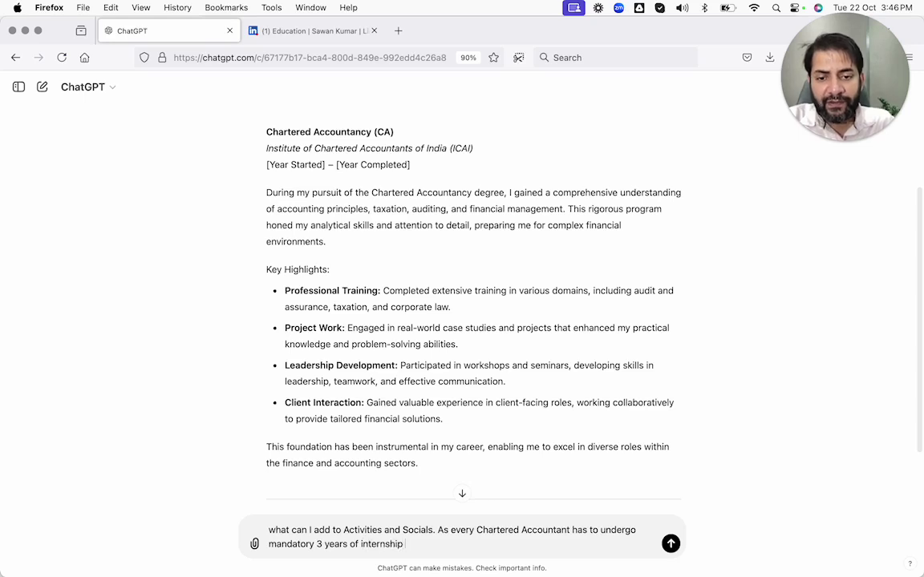
{"action": "type", "text": " with another qualified chartered accountant, you can take some inputs from there."}
{"action": "key", "text": "Return"}
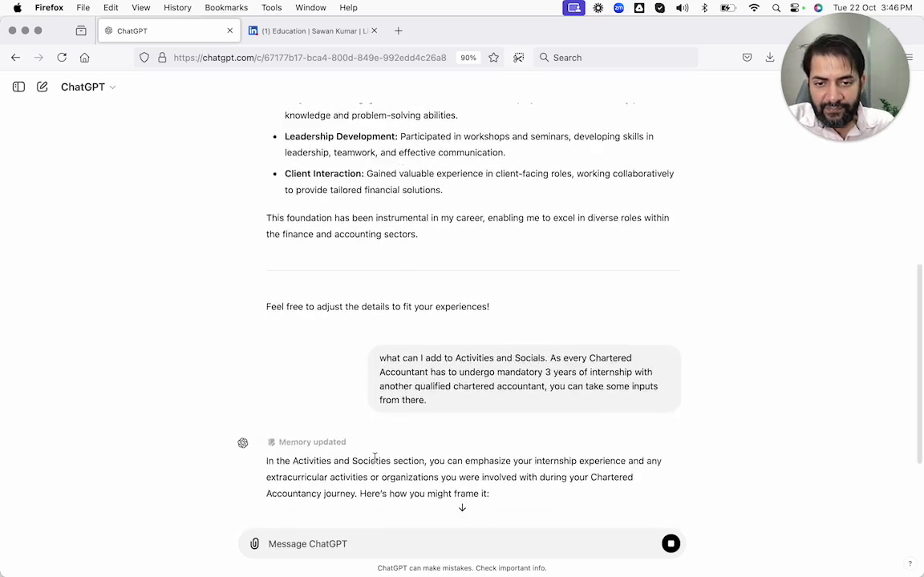
Read through ChatGPT's suggested Activities and Societies text, from the internship experience to the volunteer work
{"action": "scroll", "coordinate": [374, 457], "scroll_direction": "down", "scroll_amount": 8}
{"action": "scroll", "coordinate": [374, 430], "scroll_direction": "down", "scroll_amount": 3}
{"action": "scroll", "coordinate": [409, 409], "scroll_direction": "down", "scroll_amount": 2}
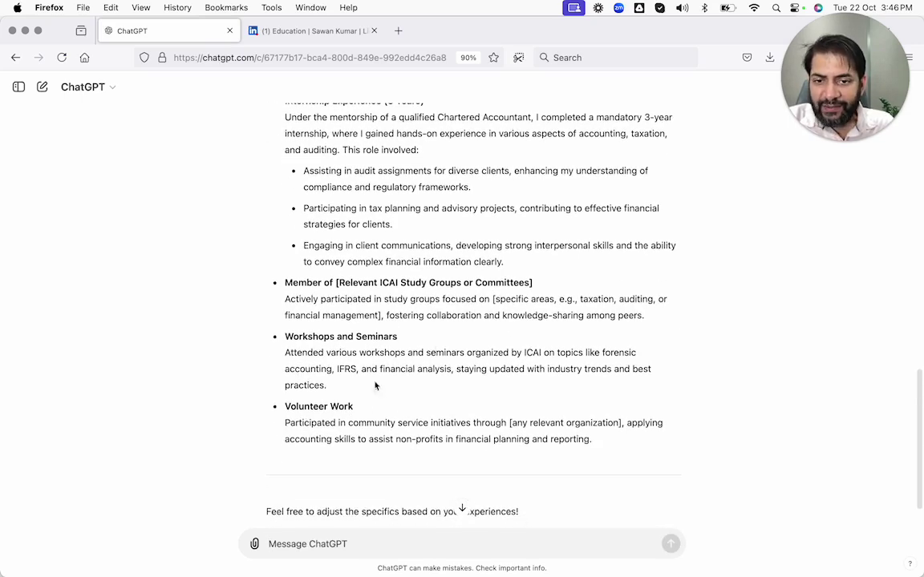
{"action": "scroll", "coordinate": [324, 268], "scroll_direction": "up", "scroll_amount": 3}
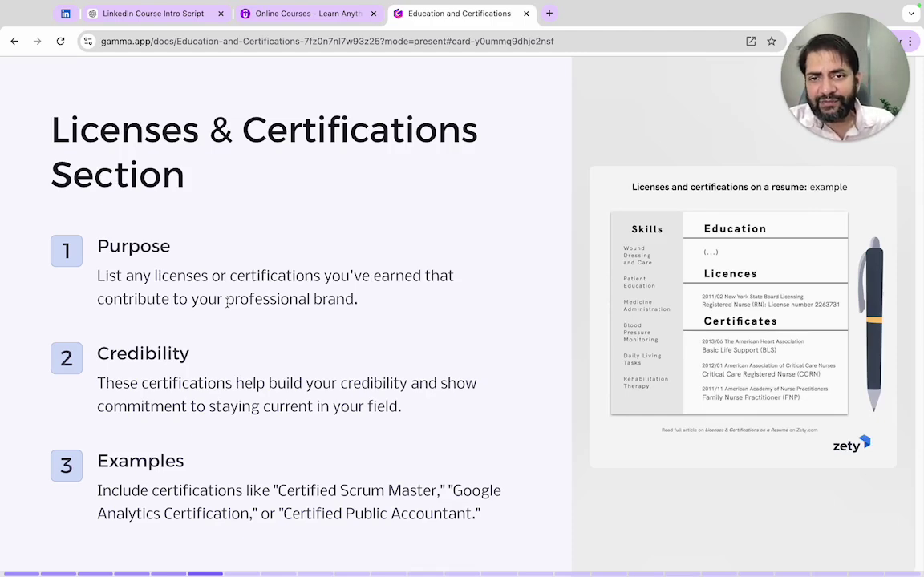
Advance the Gamma deck to the "Adding Certifications to Your Profile" slide, then return to LinkedIn and close the Edit education form
{"action": "key", "text": "Right"}
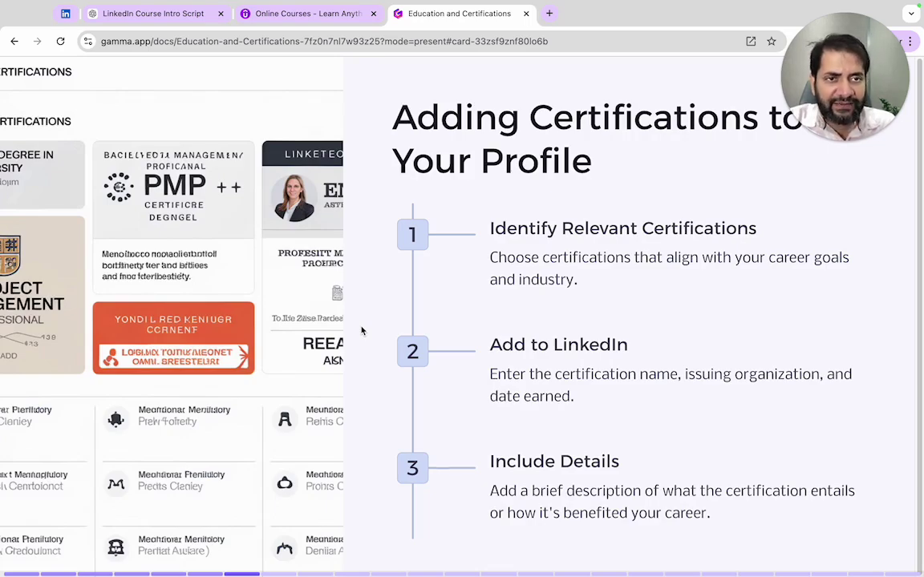
{"action": "key", "text": "ctrl+Left"}
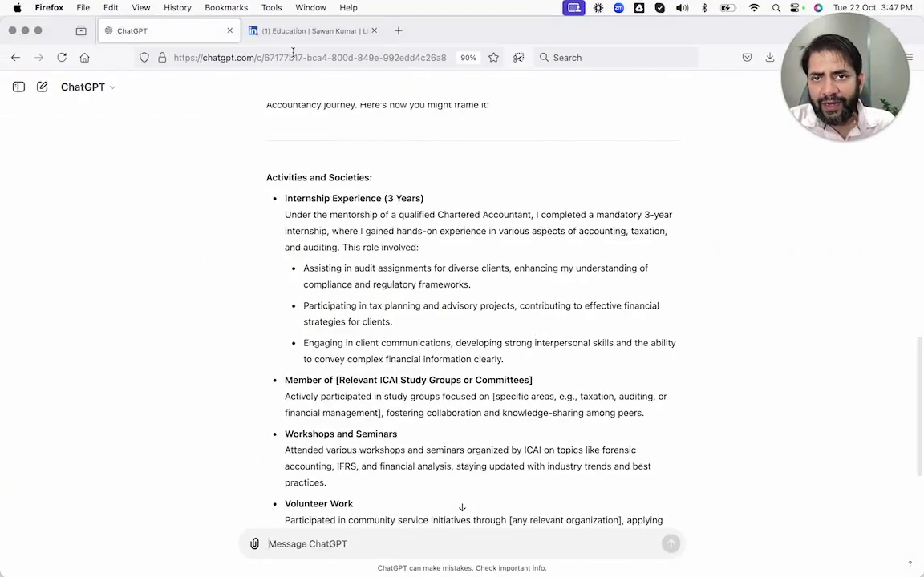
{"action": "left_click", "coordinate": [305, 31]}
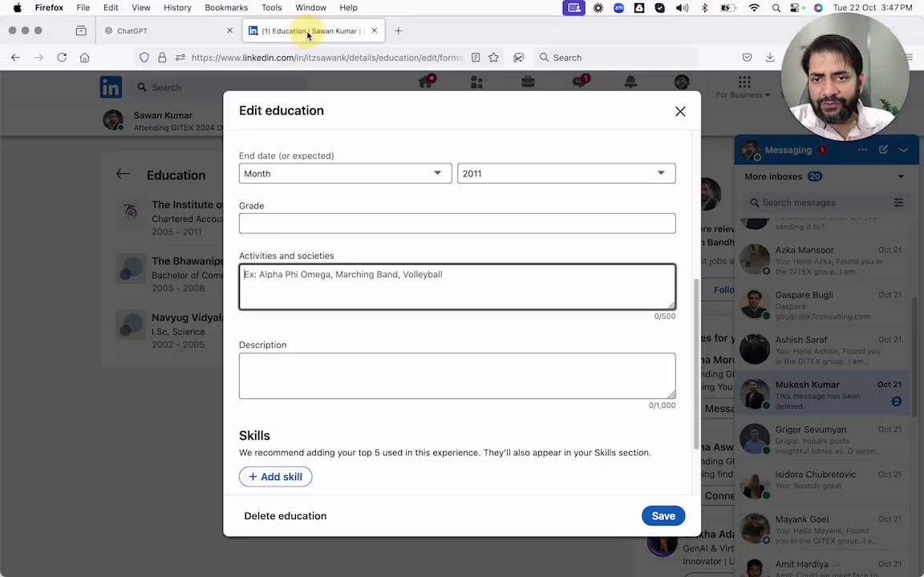
{"action": "left_click", "coordinate": [680, 113]}
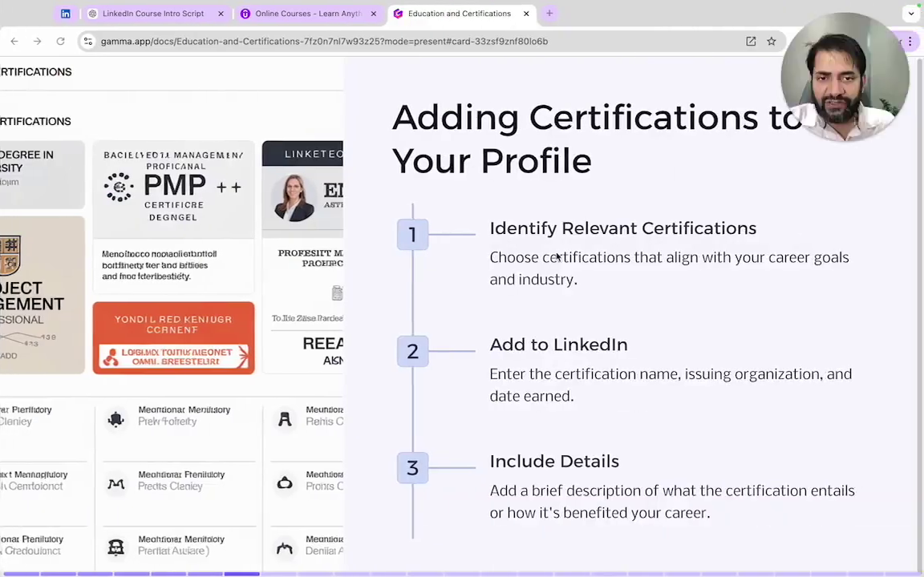
In the Gamma deck, advance past "Online Learning Platforms for Certifications" to the "Using ChatGPT to Find Relevant Certifications" slide
{"action": "key", "text": "Right"}
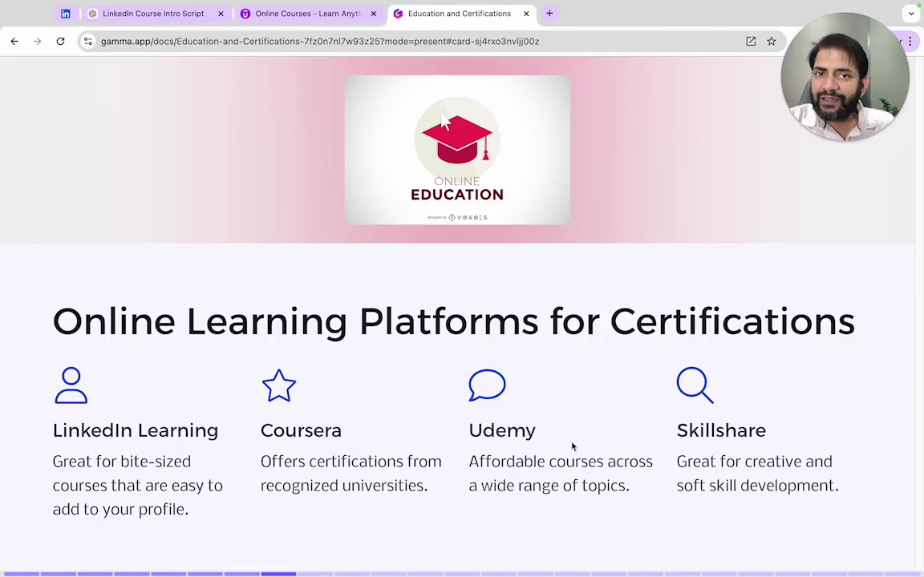
{"action": "key", "text": "Right"}
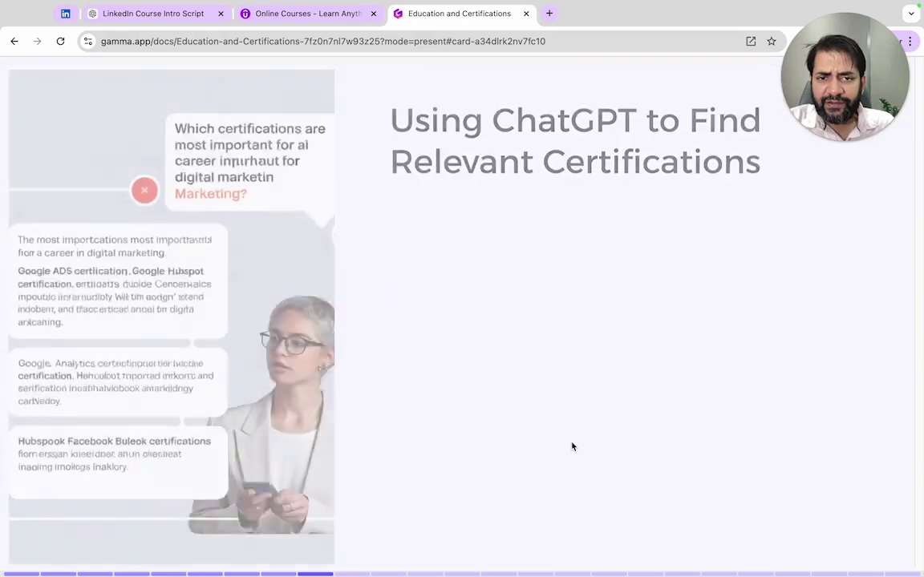